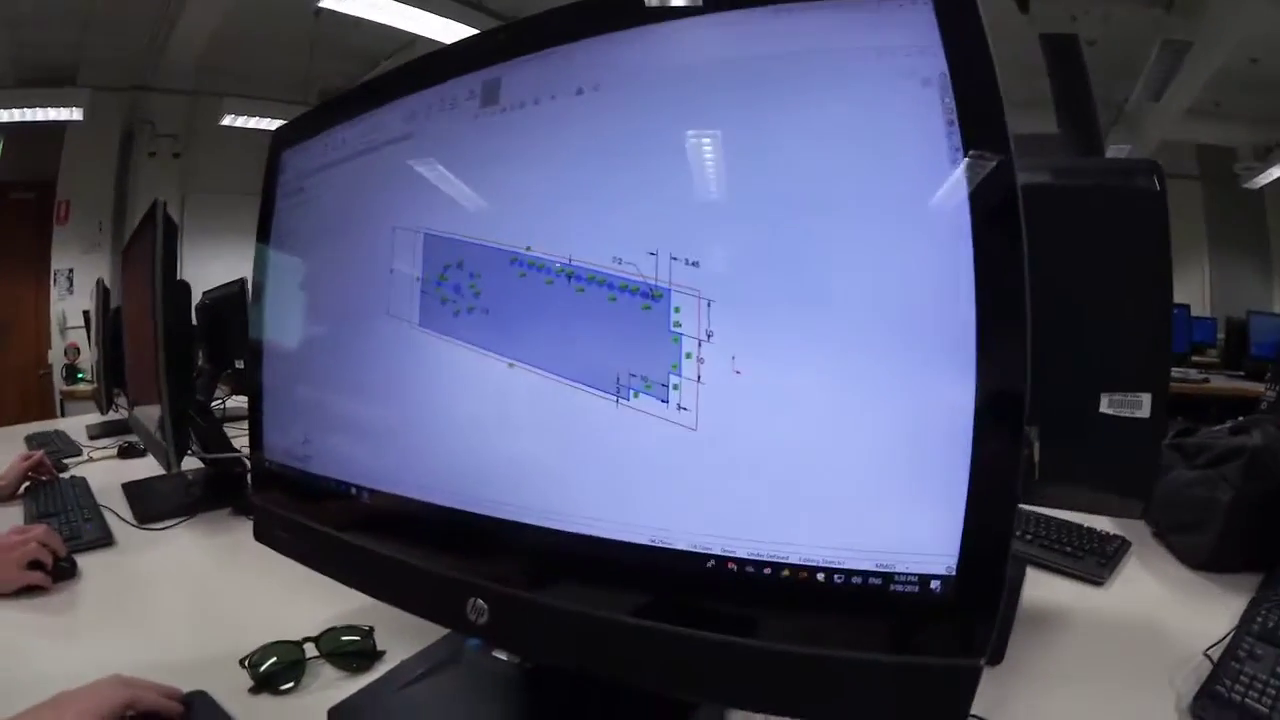
Show the dimensioned notch-and-holes plate sketch face-on with Normal To view.
key(ctrl+8)
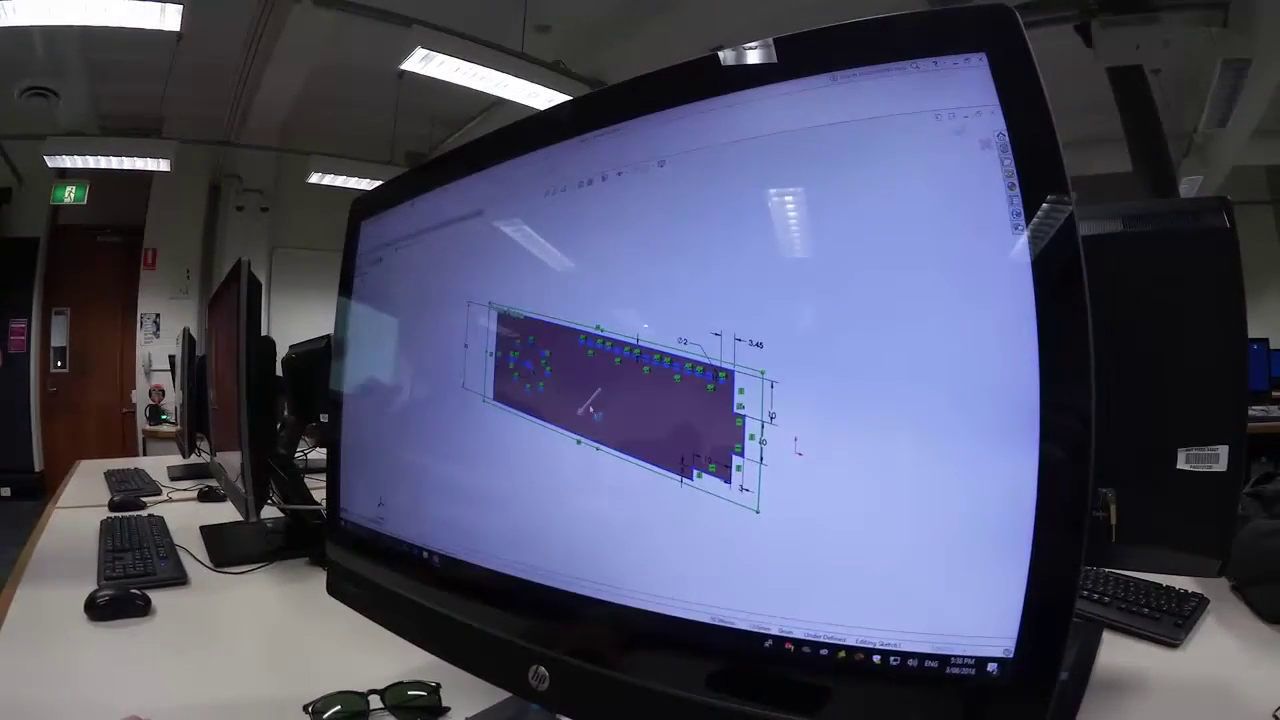
Turn the extruded plate preview to an isometric view.
key(ctrl+7)
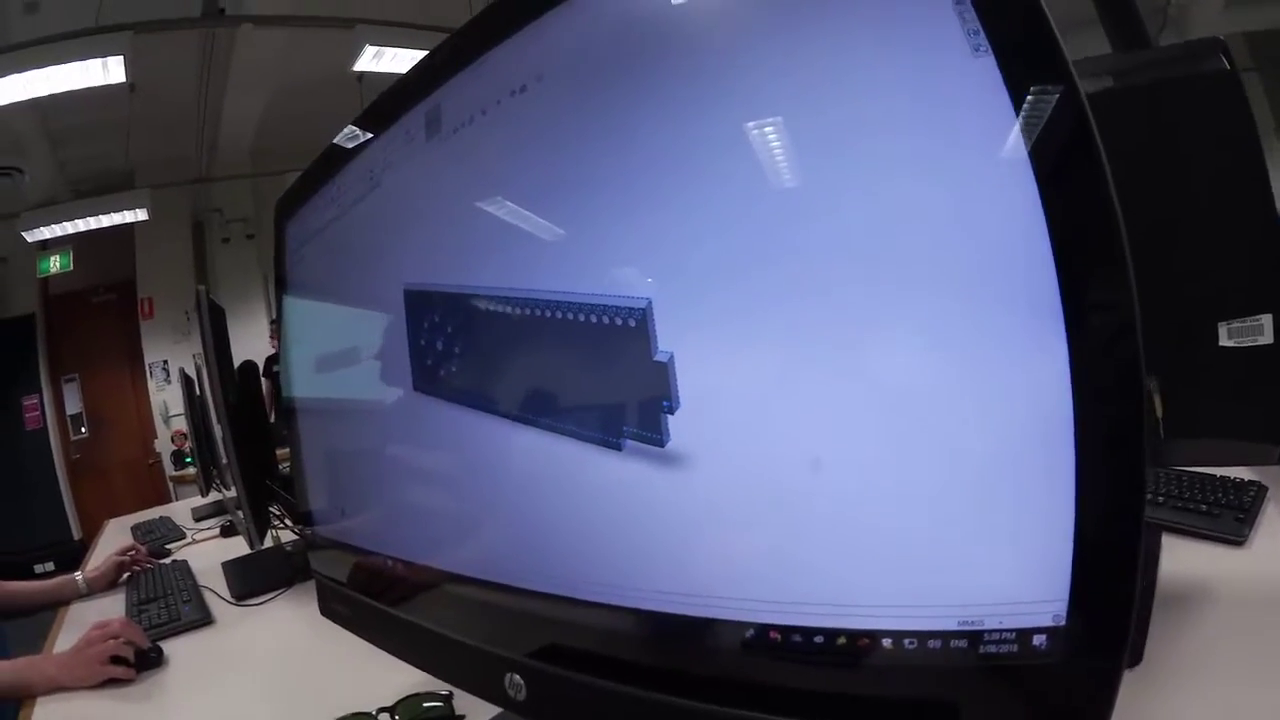
Orbit the extruded plate to inspect its notch and holes from both sides.
mouse_move(648, 283)
middle_down()
mouse_move(916, 438)
mouse_move(961, 400)
middle_up()
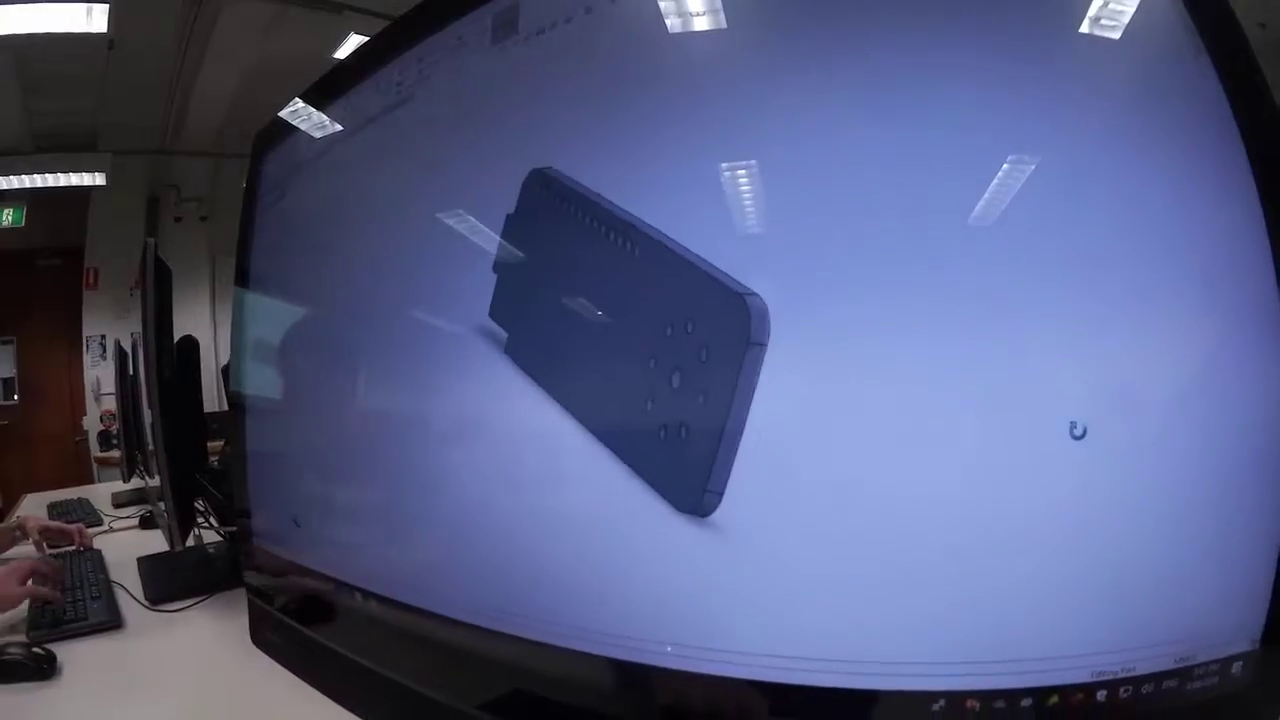
mouse_move(1075, 410)
middle_down()
mouse_move(1063, 366)
mouse_move(1006, 366)
middle_up()
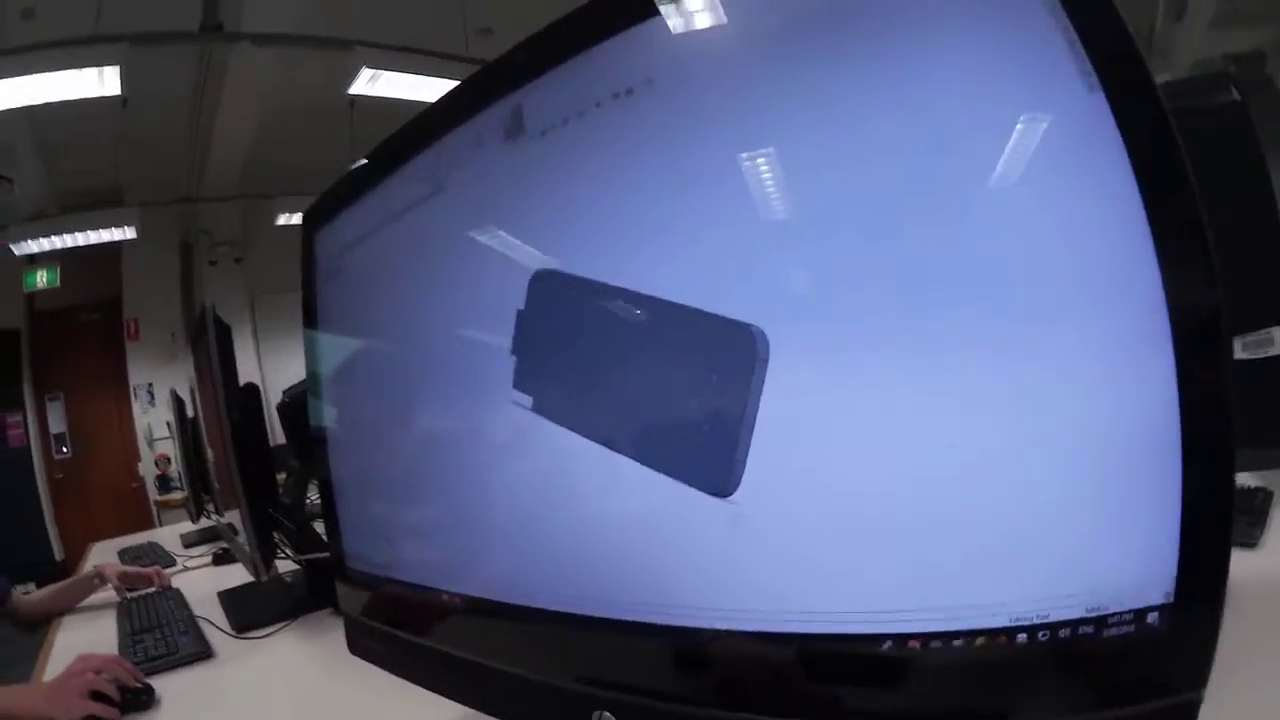